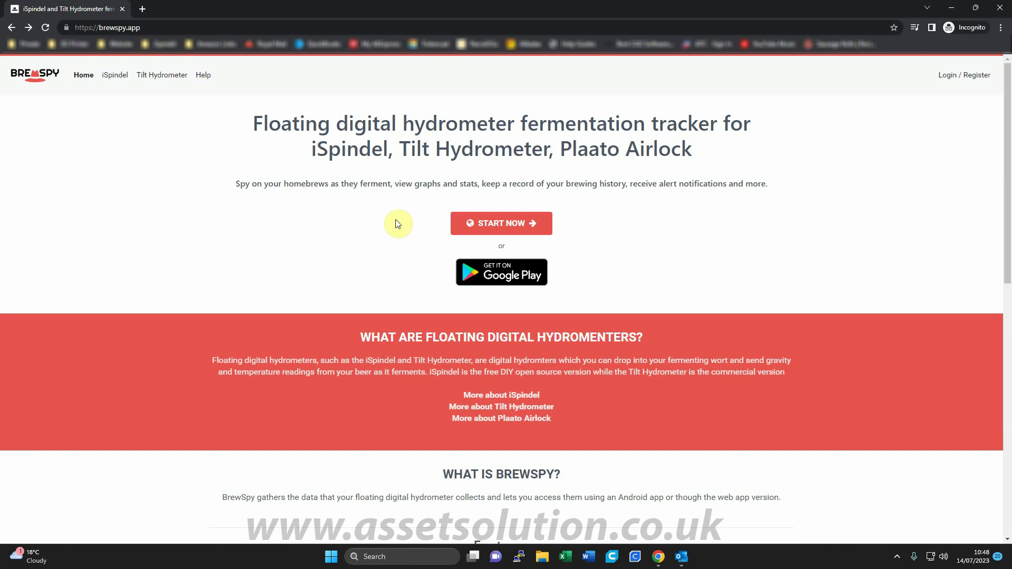
Step: Log in and add an iSpindel device named Blue with the colour Blue, showing its setup details
click(947, 77)
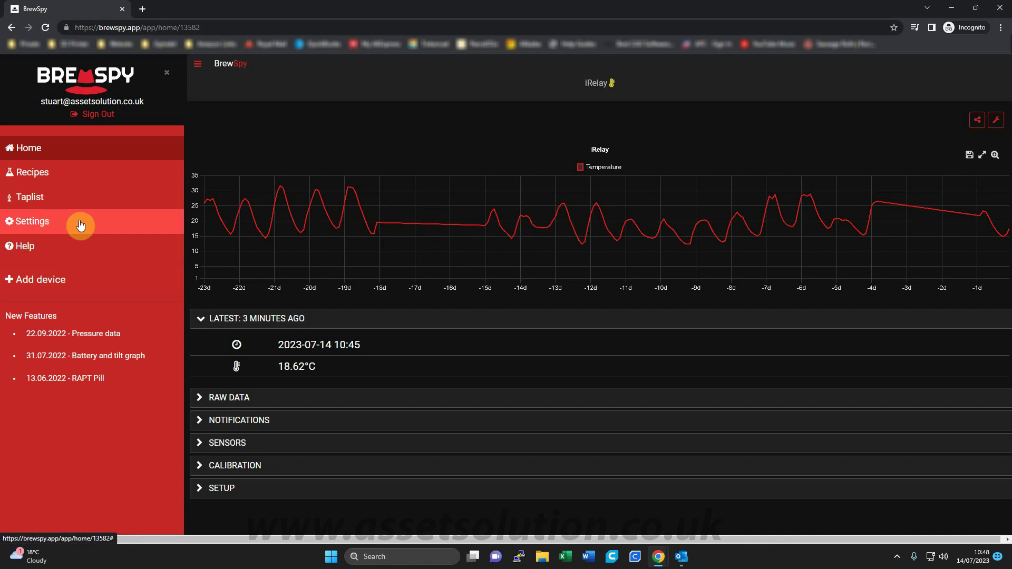
click(58, 280)
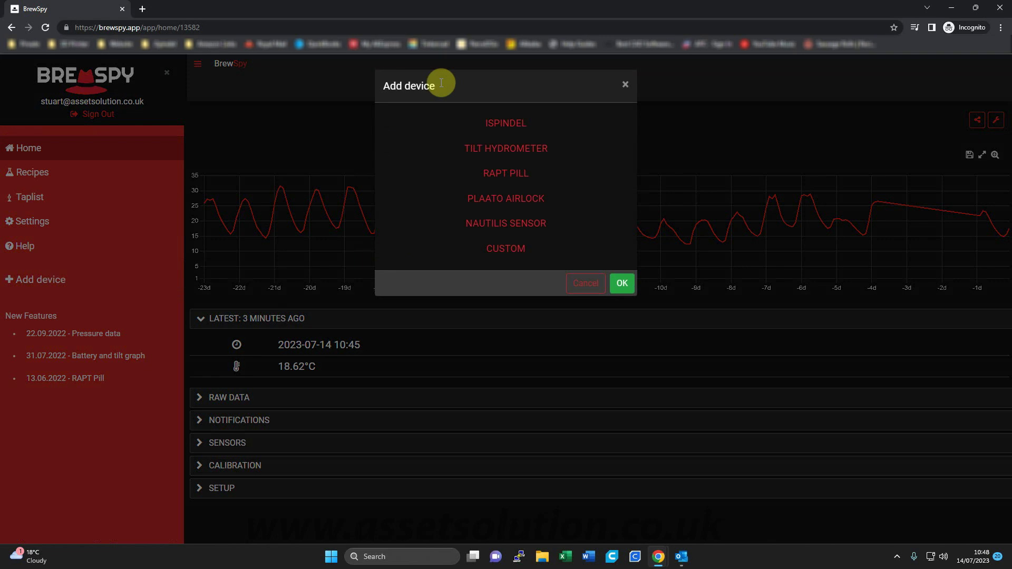
click(505, 126)
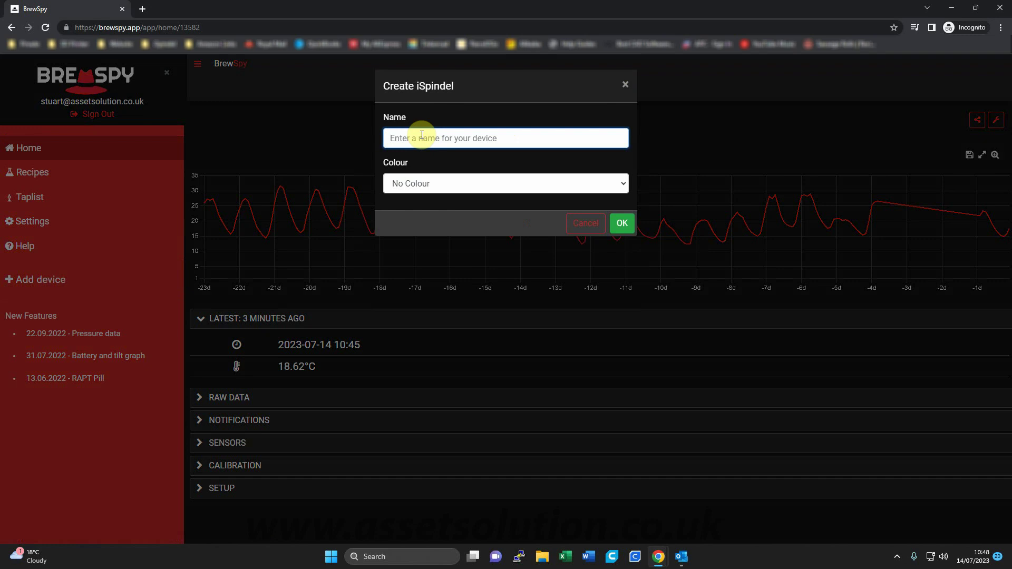
text(Blue)
click(624, 183)
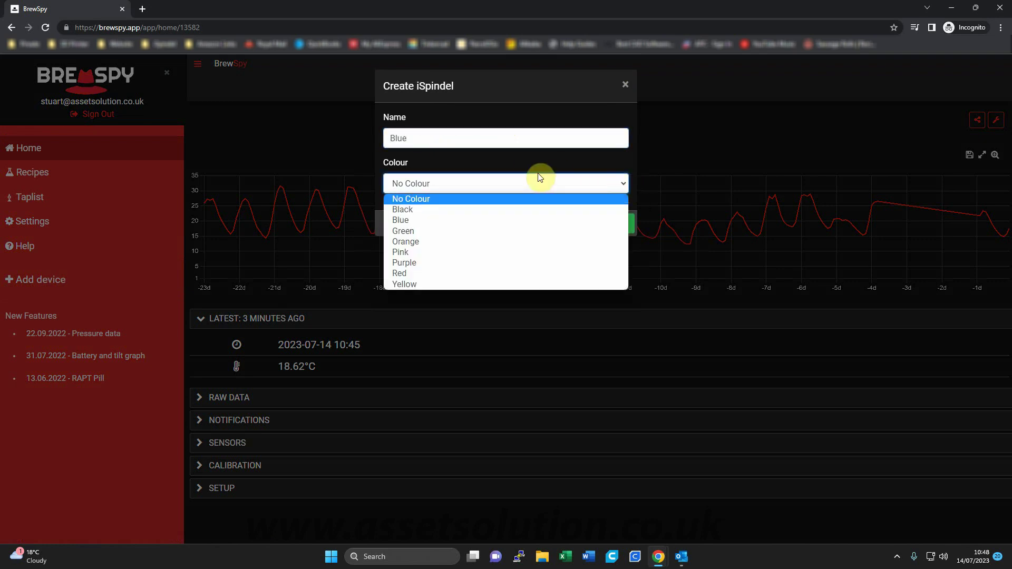
click(405, 221)
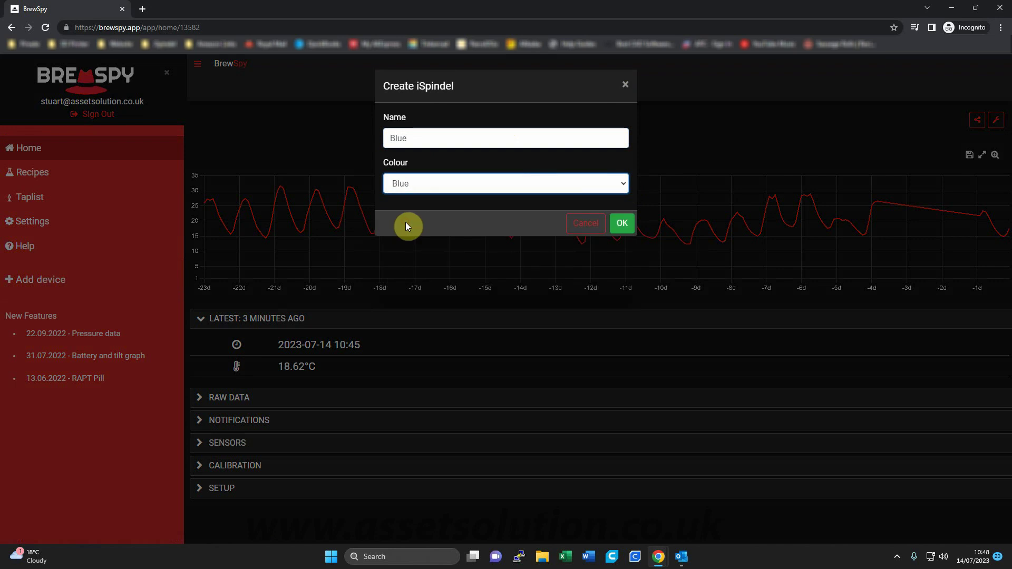
click(620, 226)
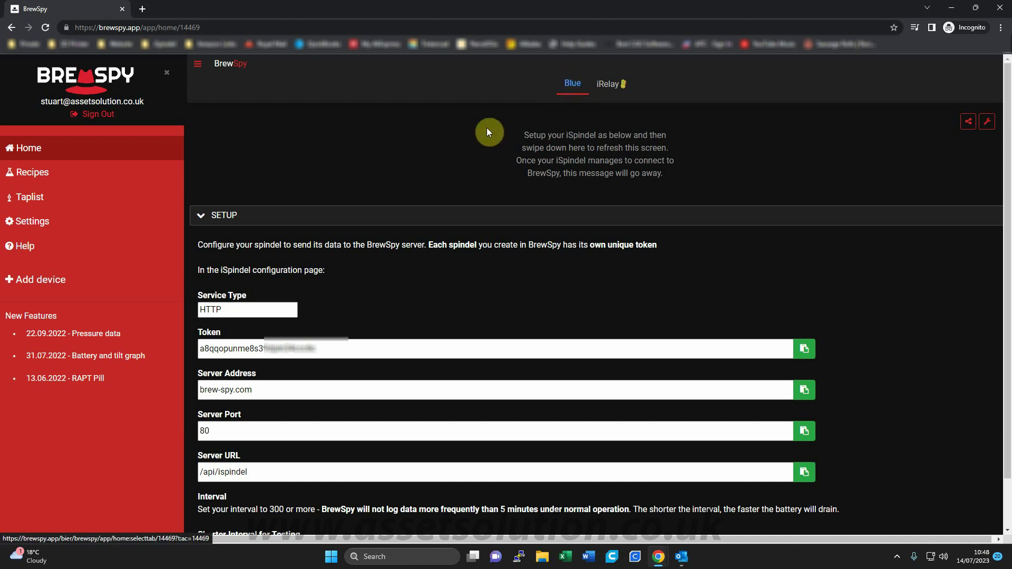
scroll(412, 244, down, 1)
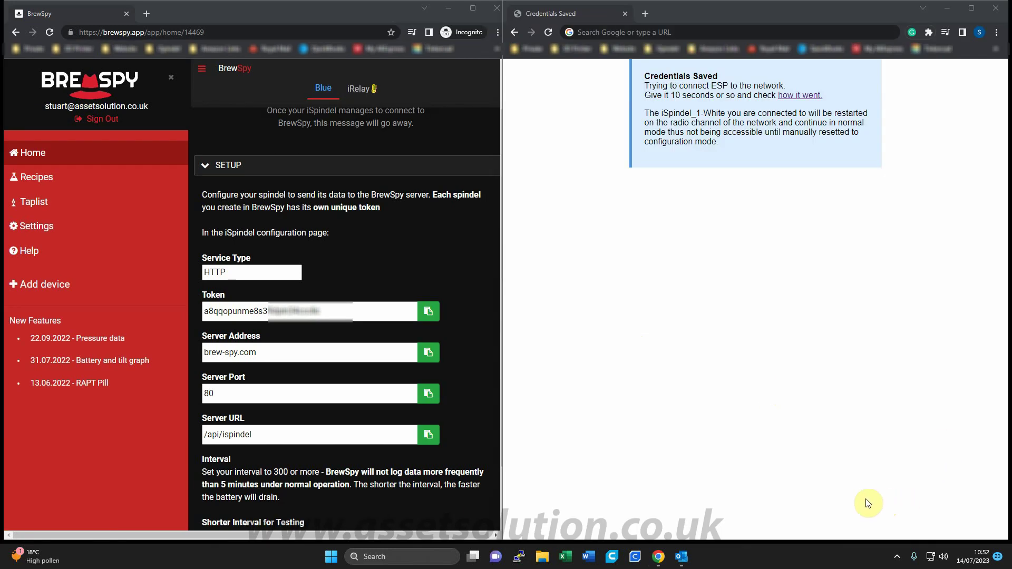
Step: Connect the computer's WiFi to the iSpindel_iSpindel000 network
click(931, 560)
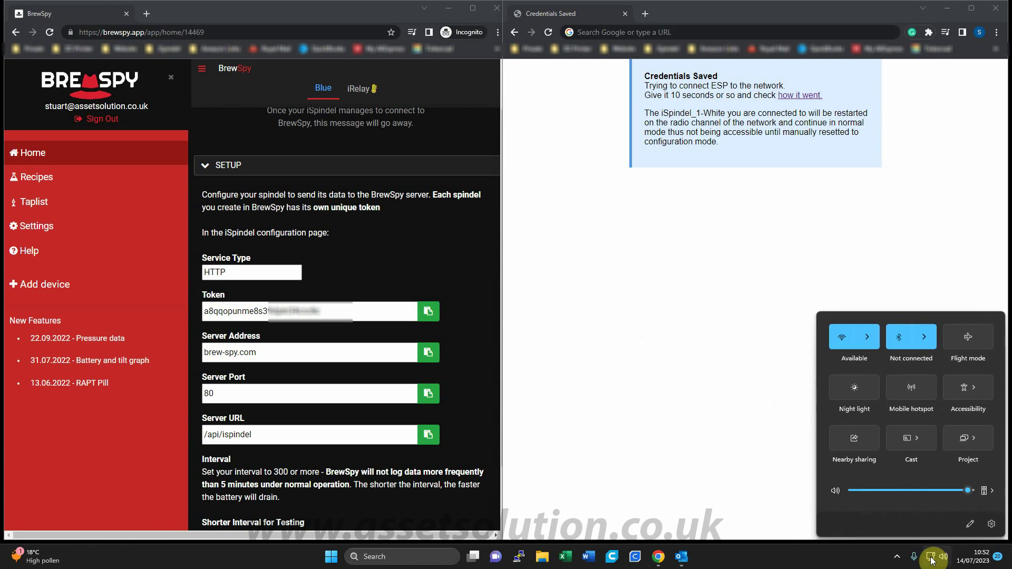
click(870, 346)
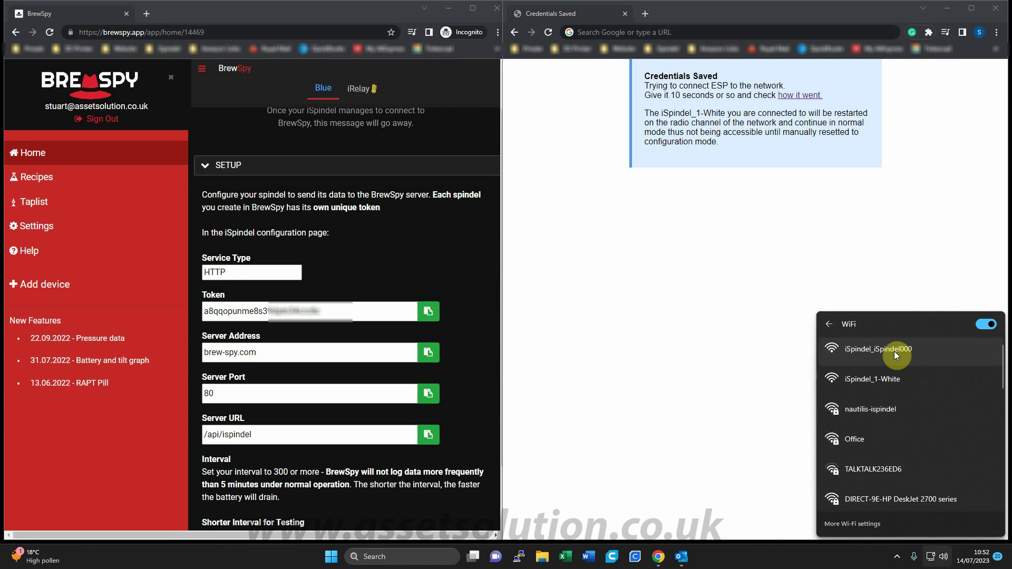
click(894, 351)
click(947, 423)
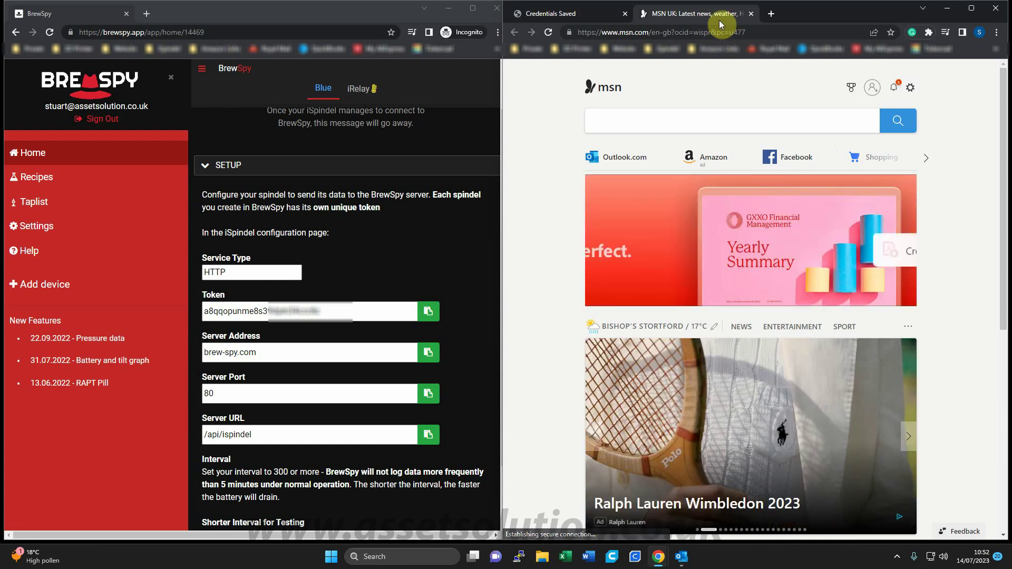
Step: Open the iSpindel portal at 192.168.4.1 in the browser and go to its Configuration page
click(705, 33)
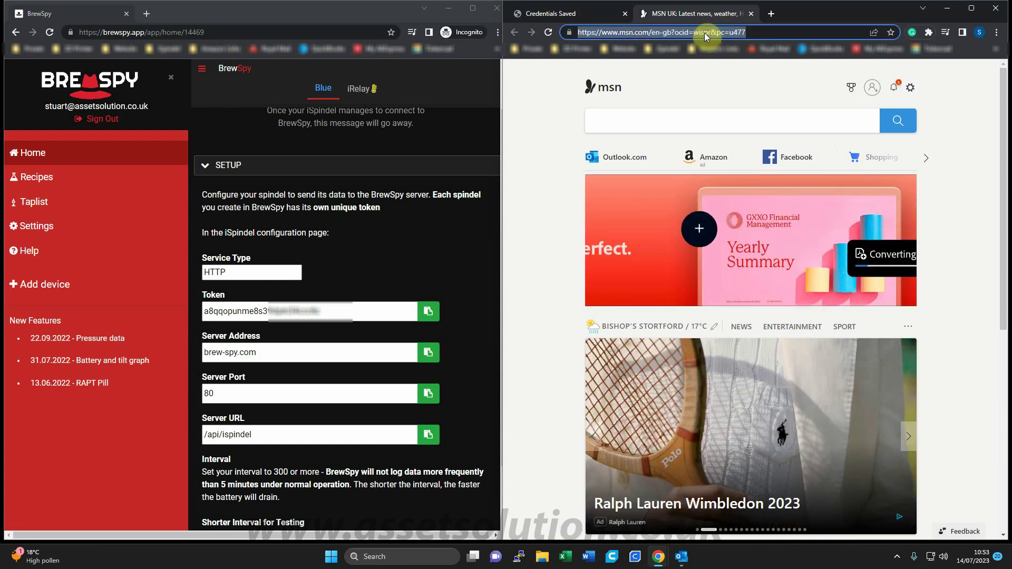
text(192.168.4.1)
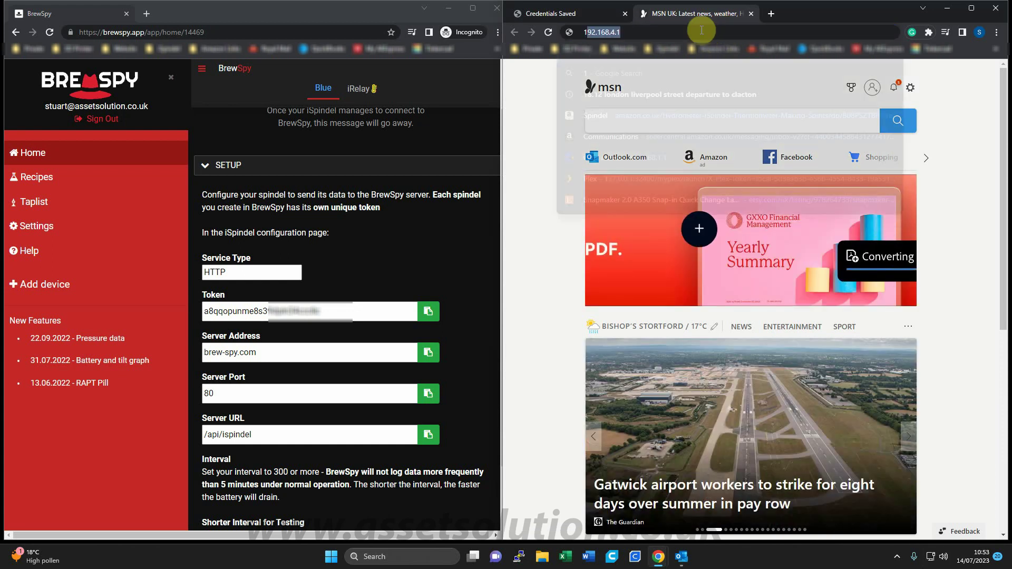
click(670, 53)
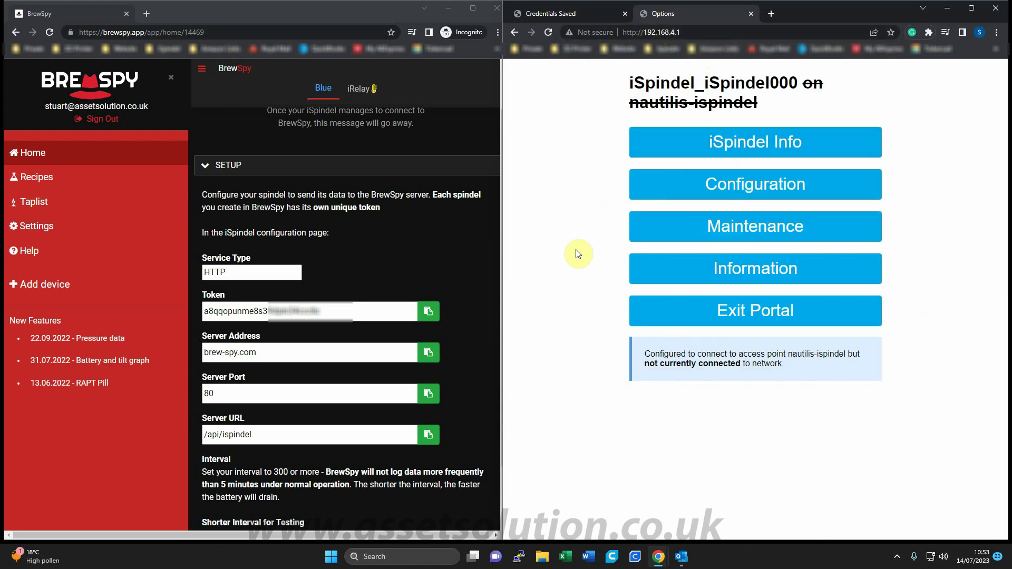
click(738, 184)
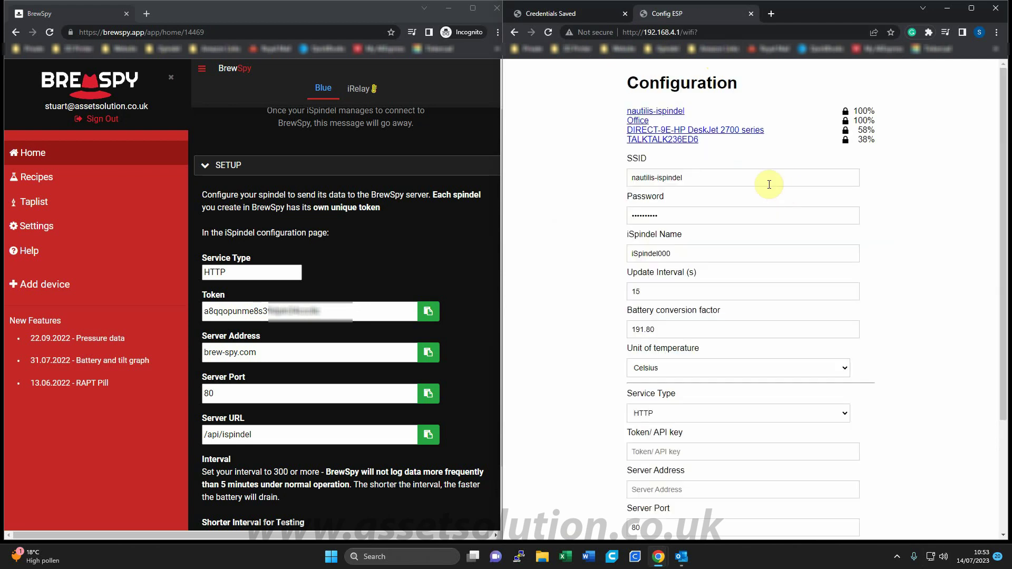
Step: Replace the SSID and Password in the iSpindel configuration with the saved credentials for the Office network
drag(694, 175, 553, 176)
key(BackSpace)
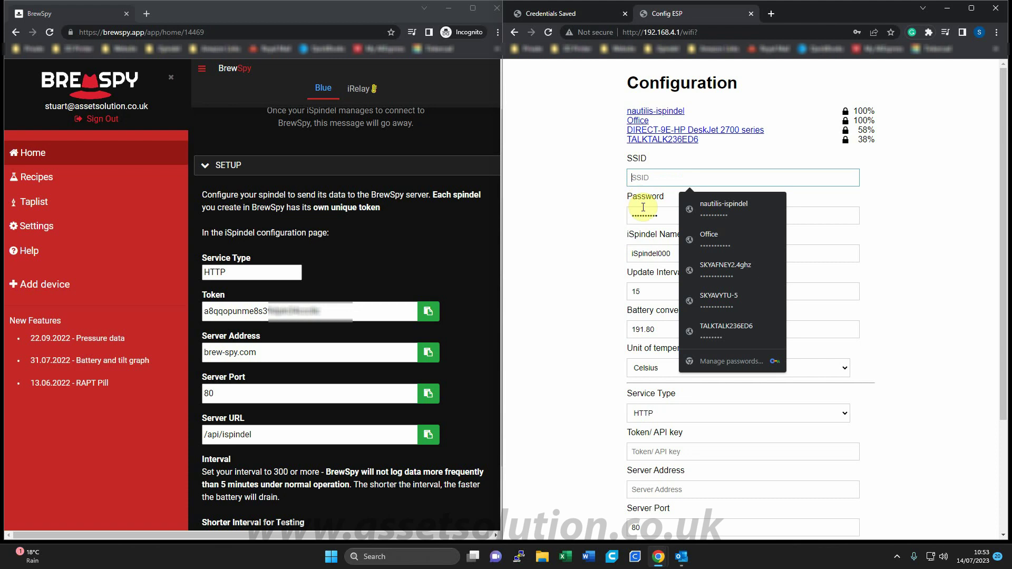
key(Tab)
key(BackSpace)
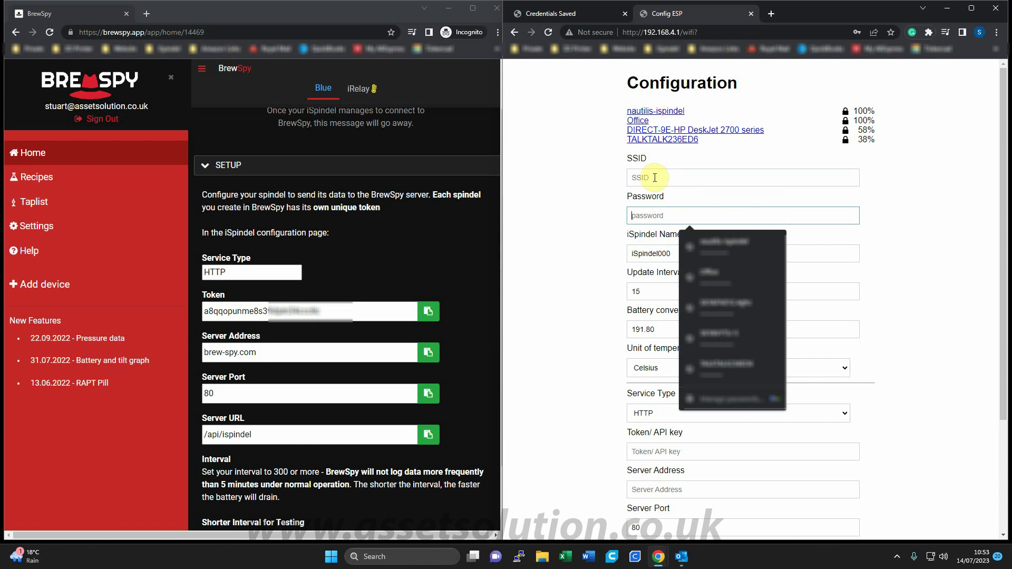
click(707, 271)
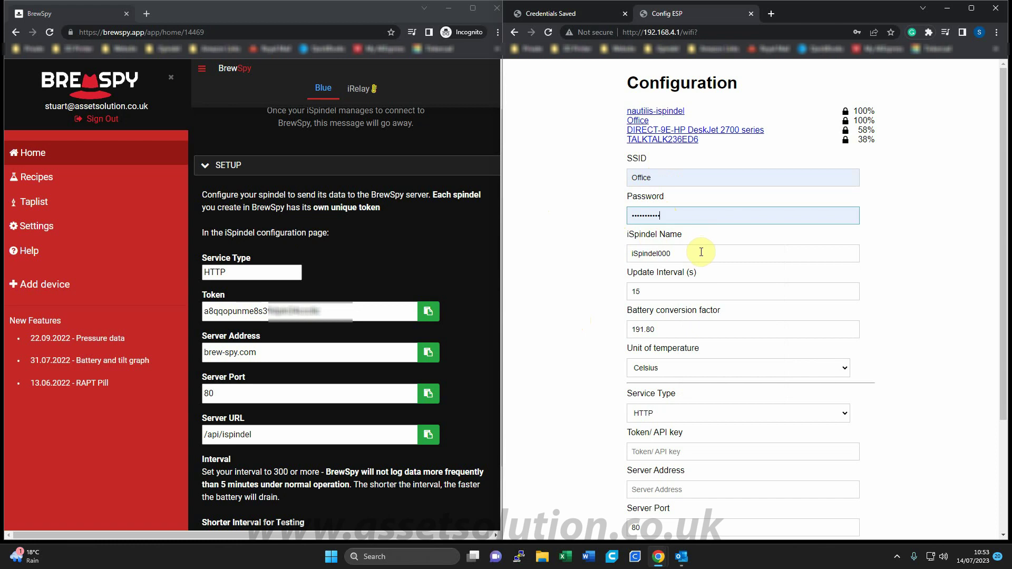
Step: Set the iSpindel Name to Blue and the Update Interval to 900 seconds
drag(701, 252, 594, 255)
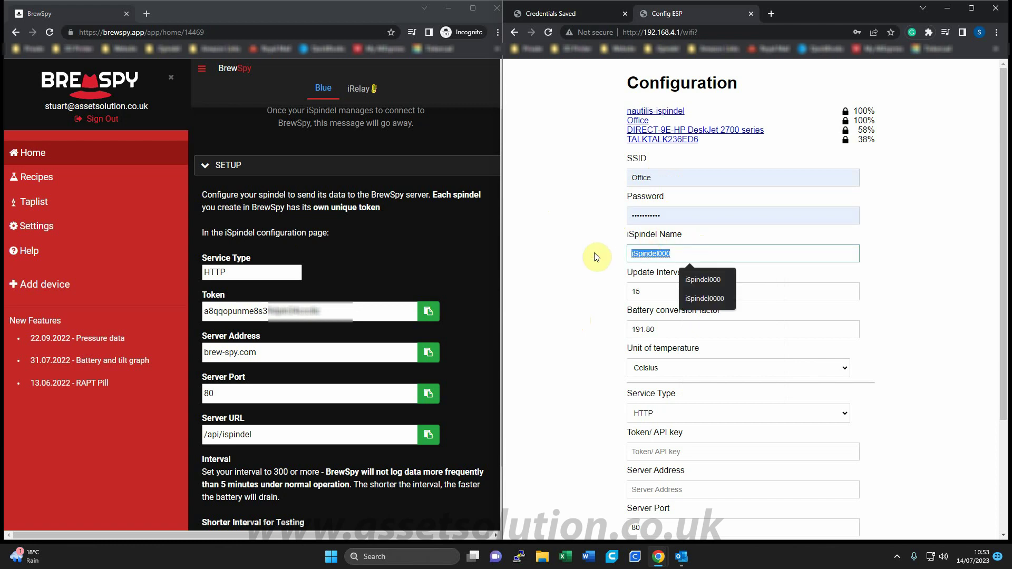
text(Blue)
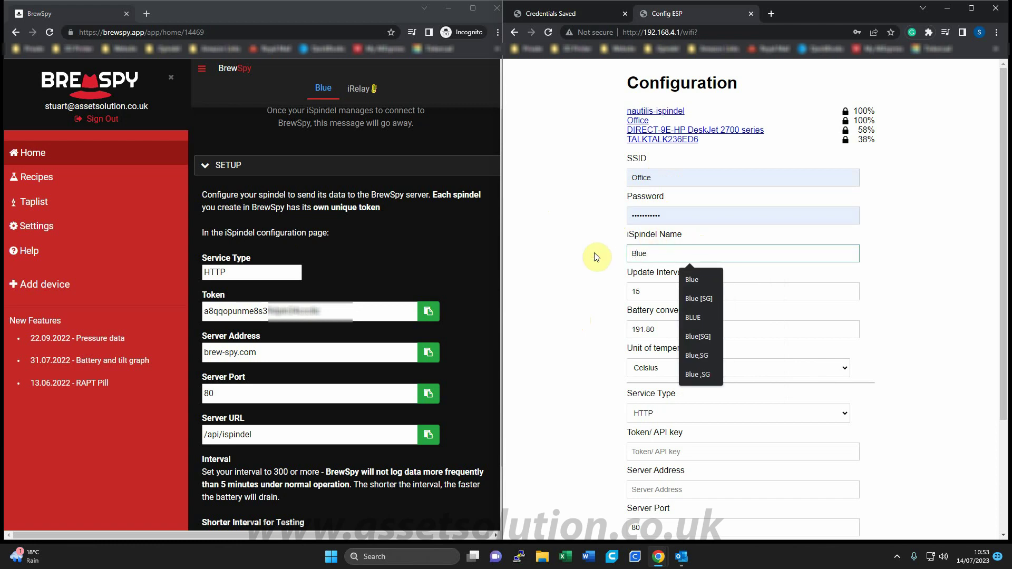
click(594, 254)
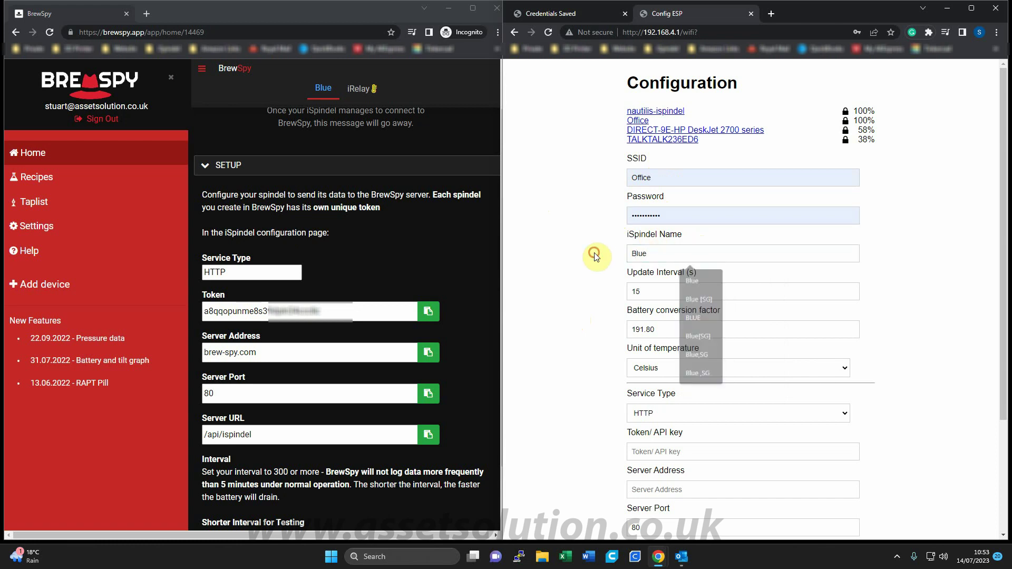
double_click(671, 293)
text(900)
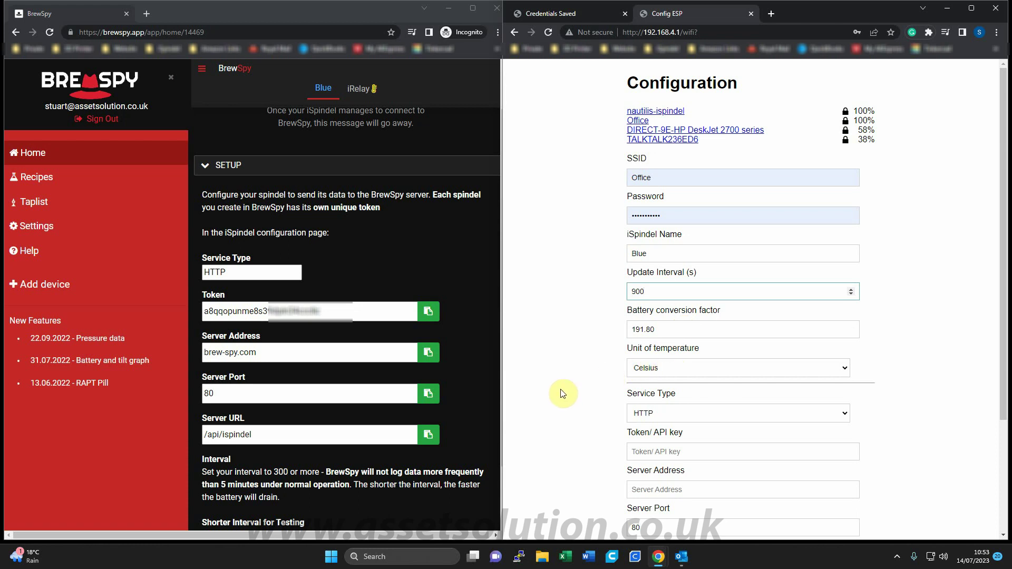
Step: Copy the Blue device's token from BrewSpy into the Token/ API key field of the iSpindel configuration
scroll(557, 389, down, 3)
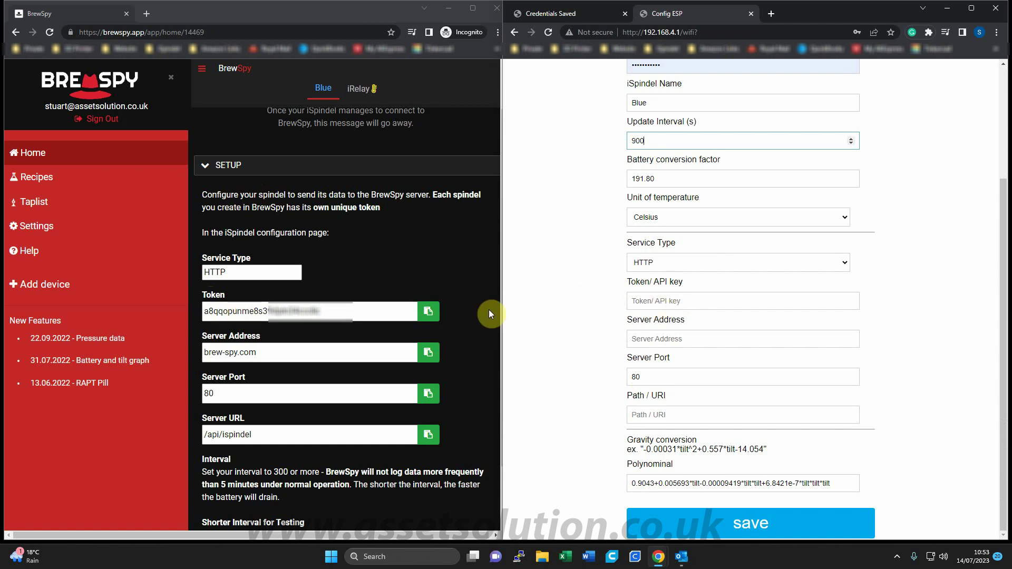
click(429, 314)
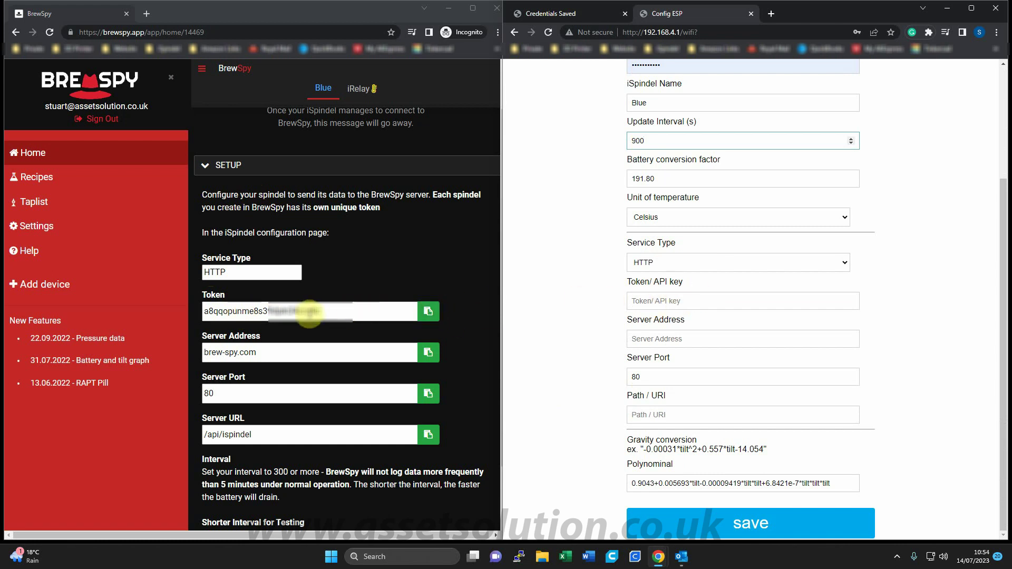
click(428, 316)
click(428, 315)
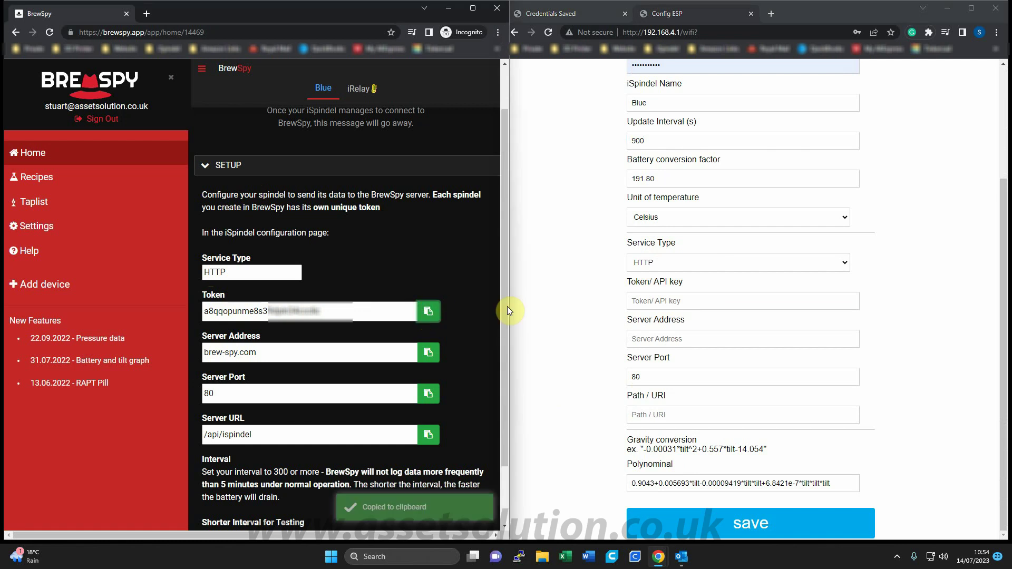
click(659, 301)
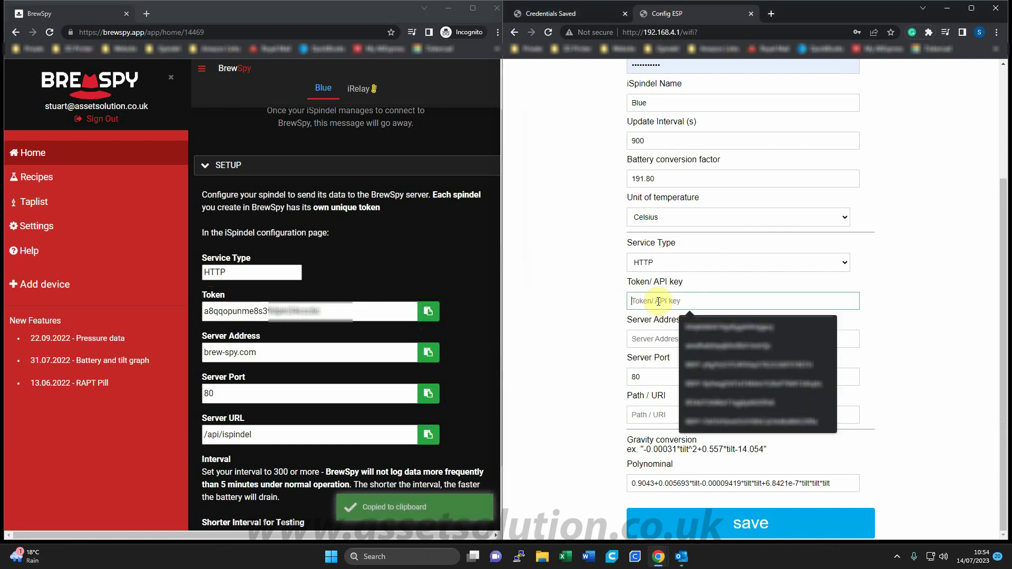
key(ctrl+v)
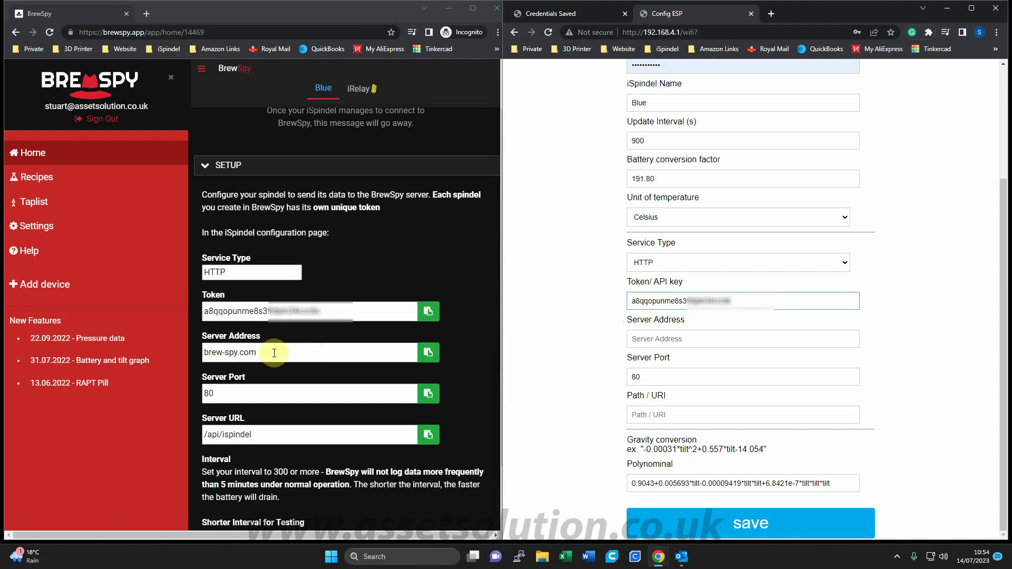
Step: Copy the server address brew-spy.com and the server URL /api/ispindel from BrewSpy into the Server Address and Path / URI fields
click(432, 354)
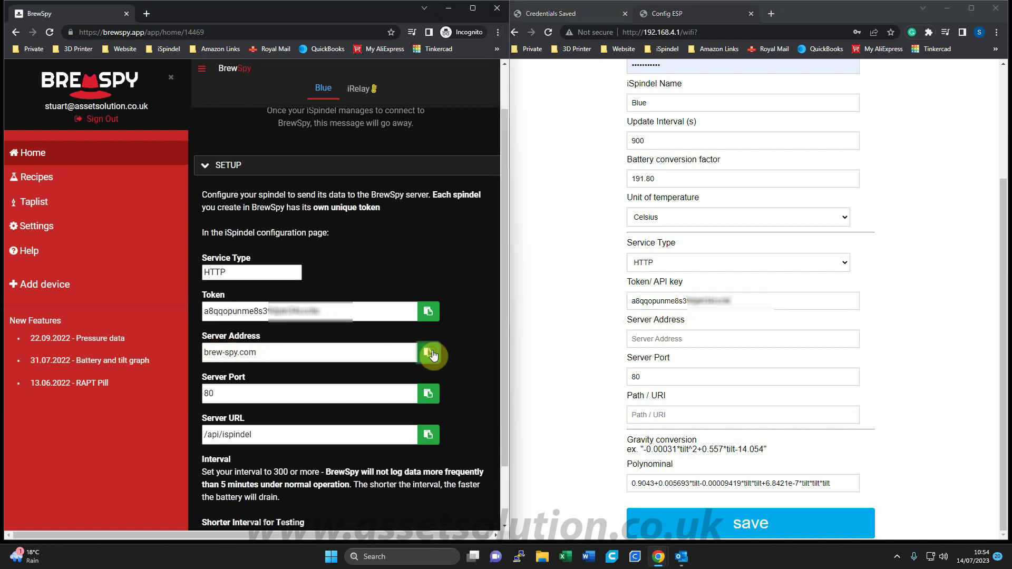
click(659, 339)
key(Down)
key(Return)
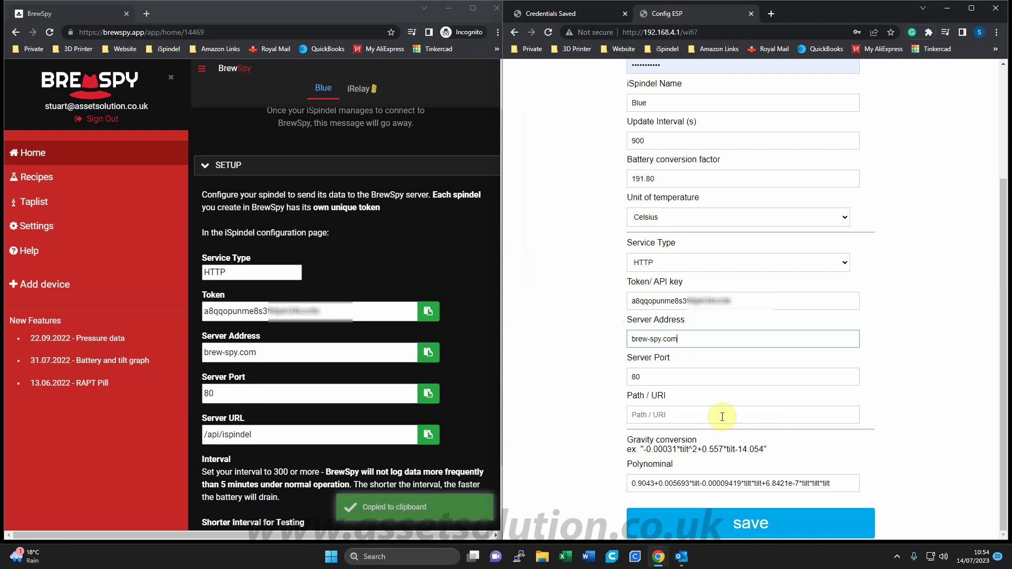
click(254, 434)
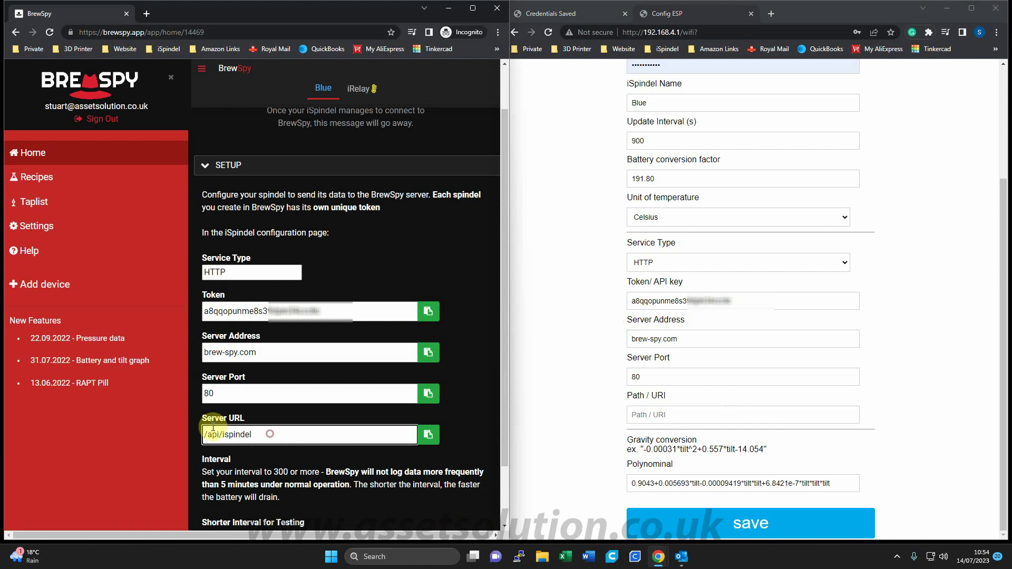
click(428, 434)
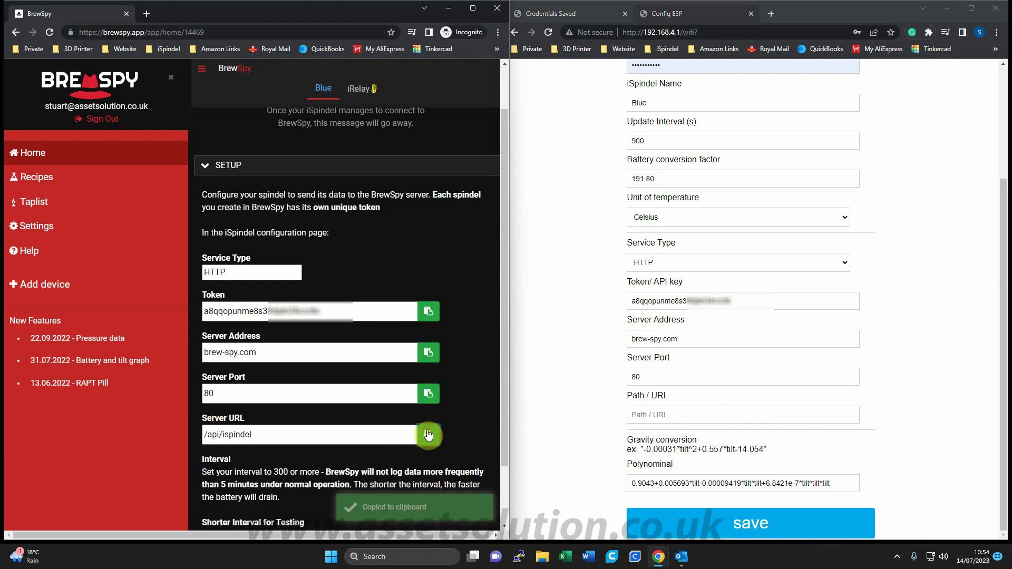
click(655, 416)
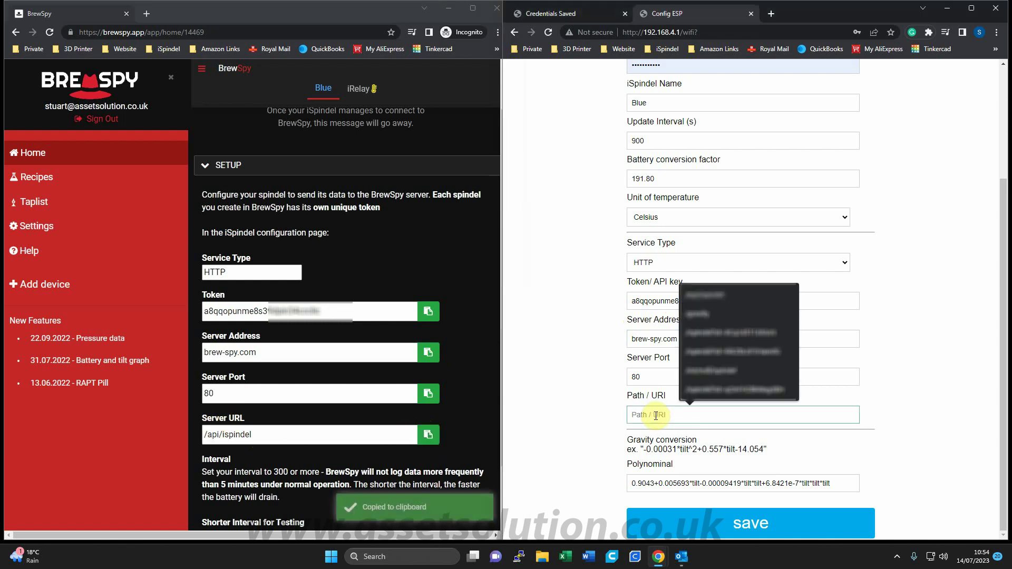
key(ctrl+v)
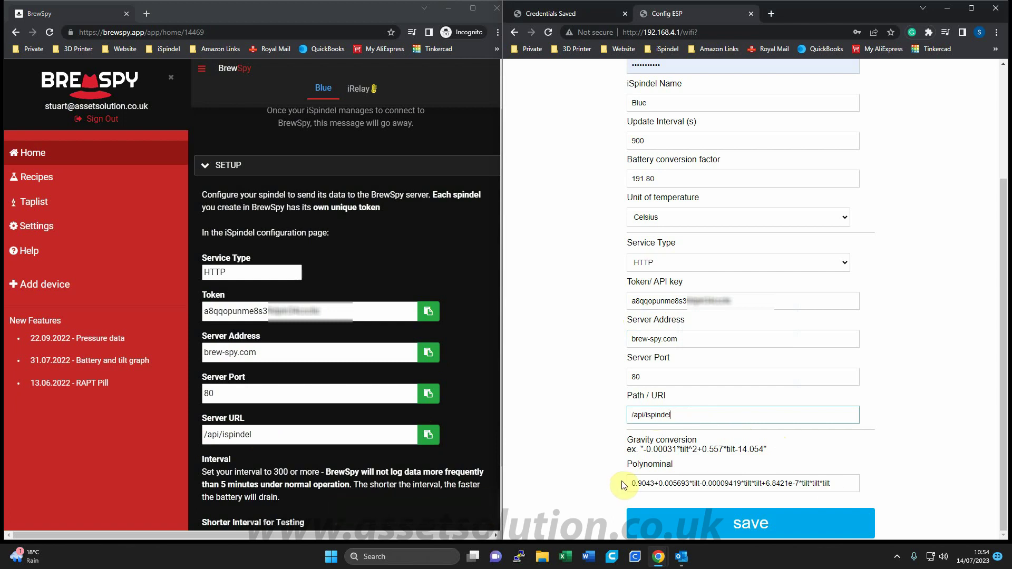
Step: Save the iSpindel configuration and return to the Blue device's page in BrewSpy
click(765, 526)
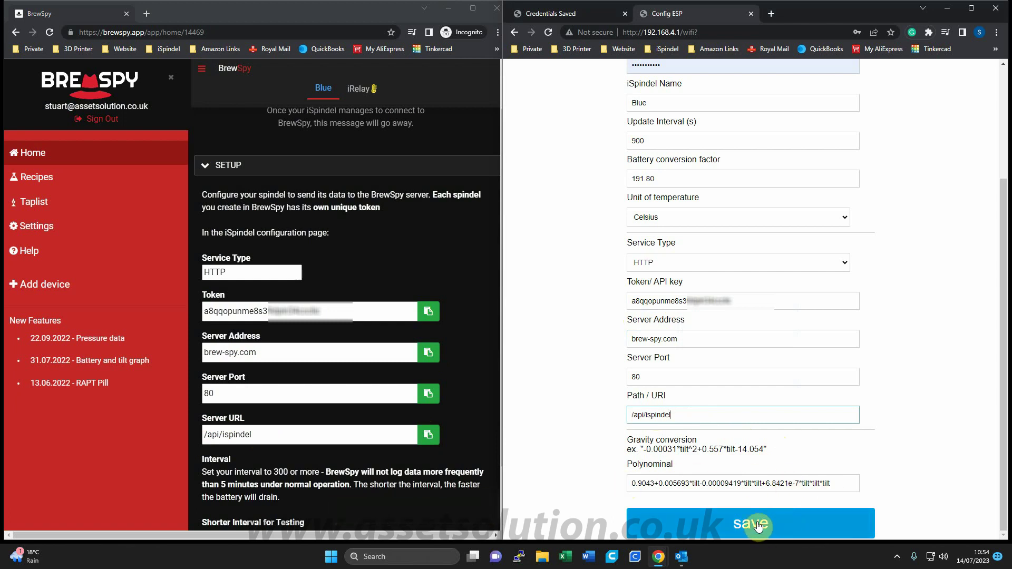
click(757, 525)
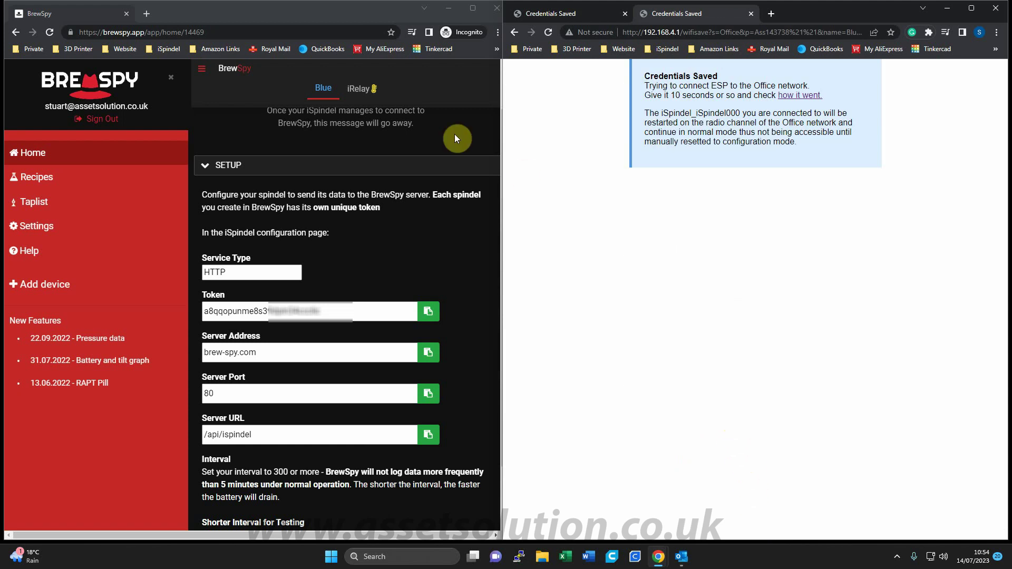
click(273, 19)
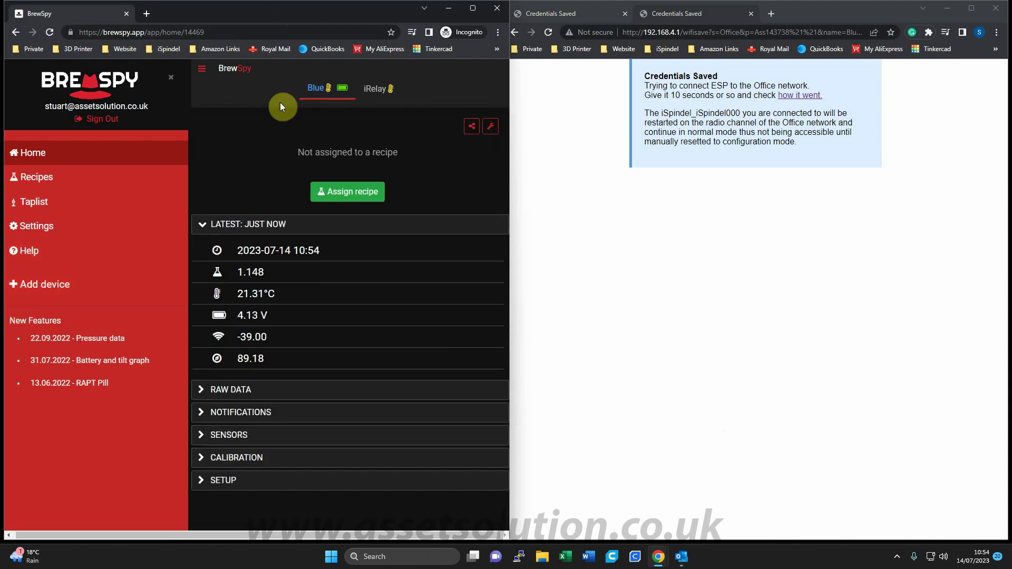
Step: Review the Blue device's latest time, gravity, temperature, battery, Wi-Fi signal and tilt readings, and expand its raw data
mouse_move(266, 248)
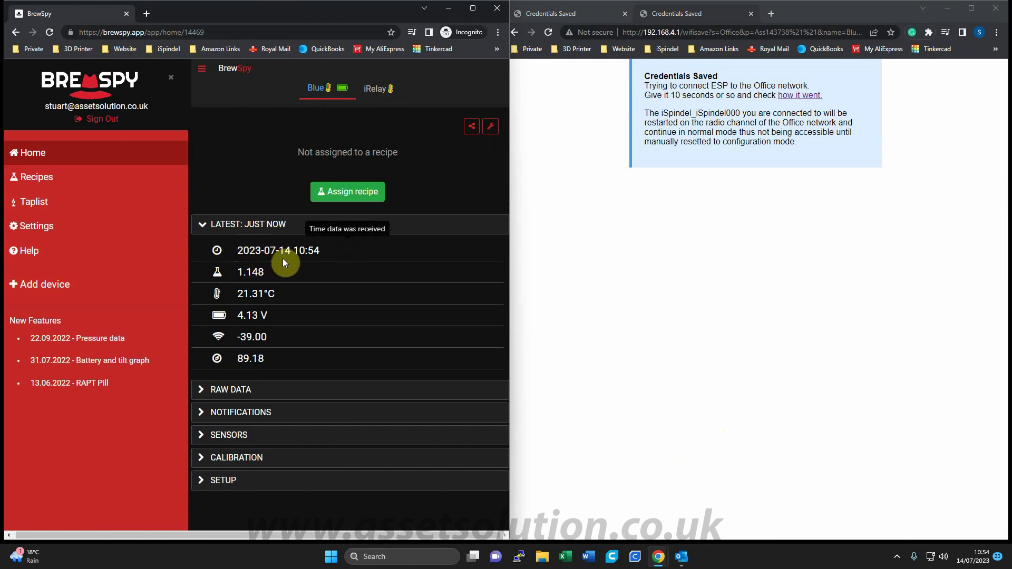
mouse_move(238, 275)
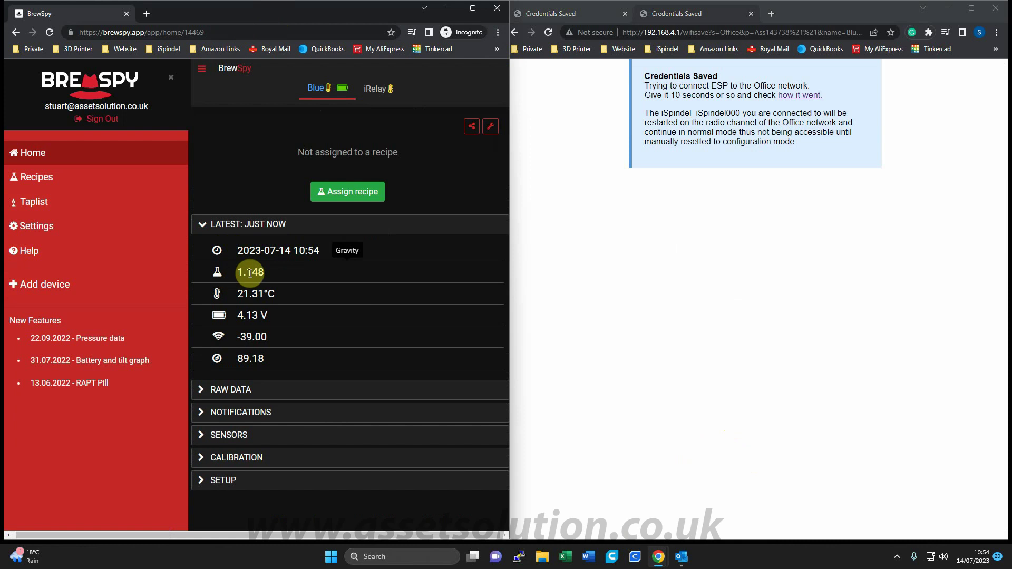
mouse_move(223, 296)
mouse_move(221, 316)
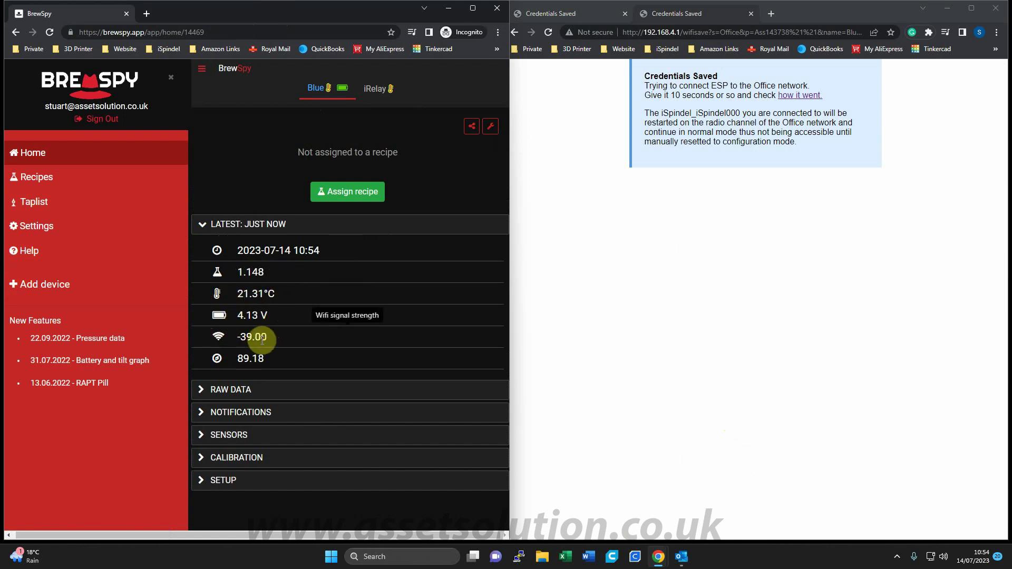
mouse_move(214, 365)
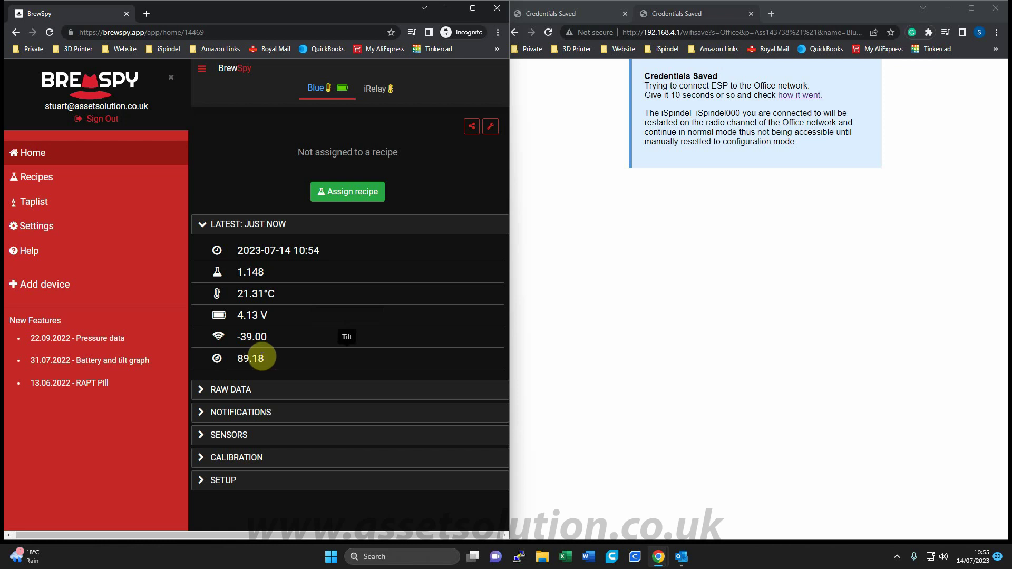
click(201, 392)
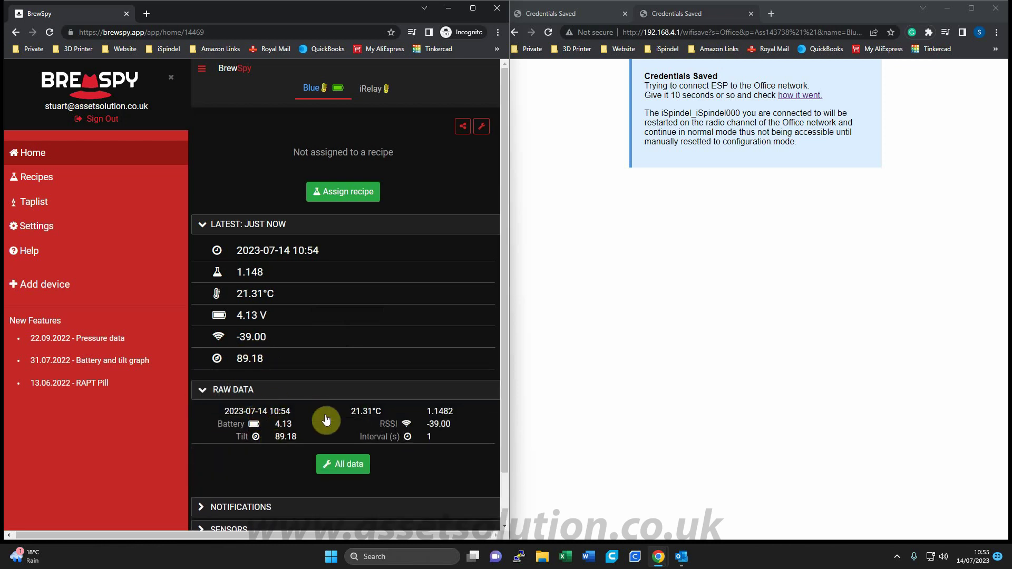
scroll(432, 427, down, 1)
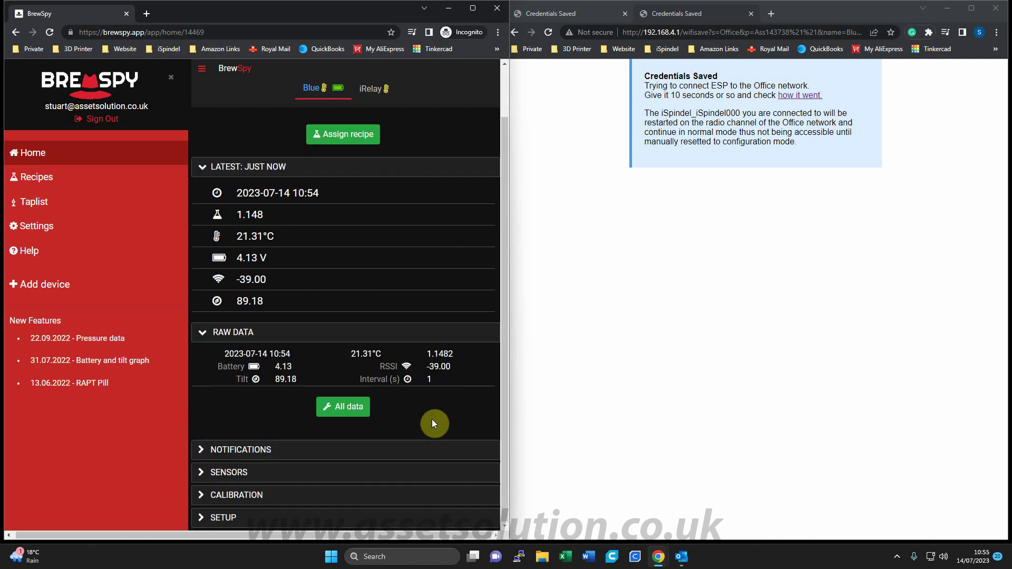